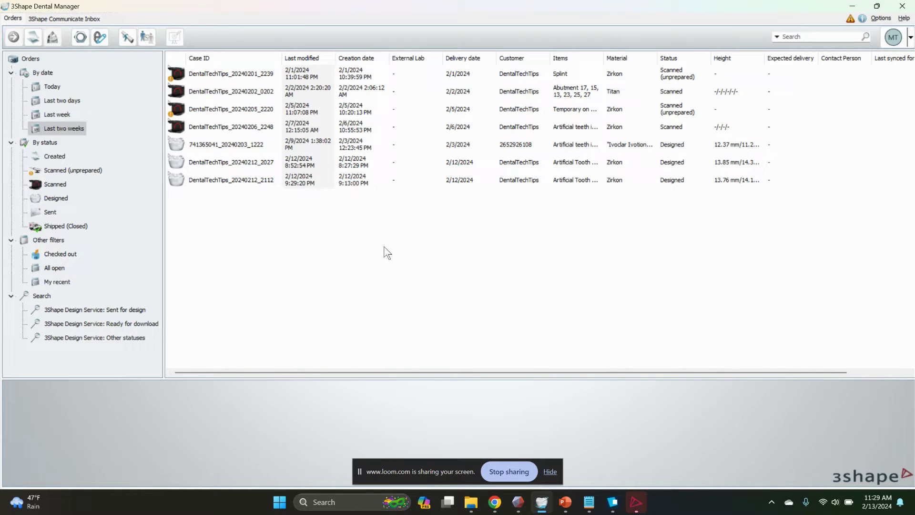
# - Bring up the context menu on the empty order list to begin a new order
pyautogui.rightClick(354, 209)
# - Create an Appliance splint order with Customized Impression Tray material and Digital impression object type
pyautogui.click(375, 217)
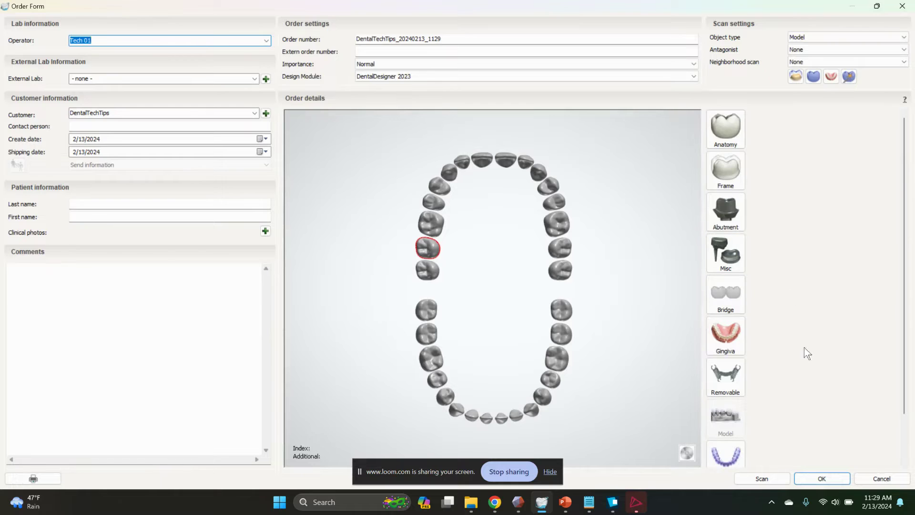
pyautogui.click(732, 454)
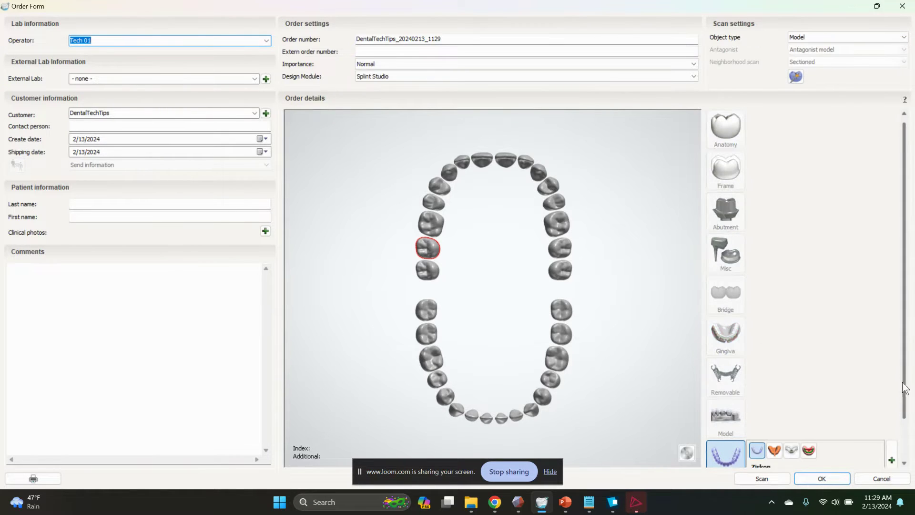
pyautogui.scroll(-2, 896, 410)
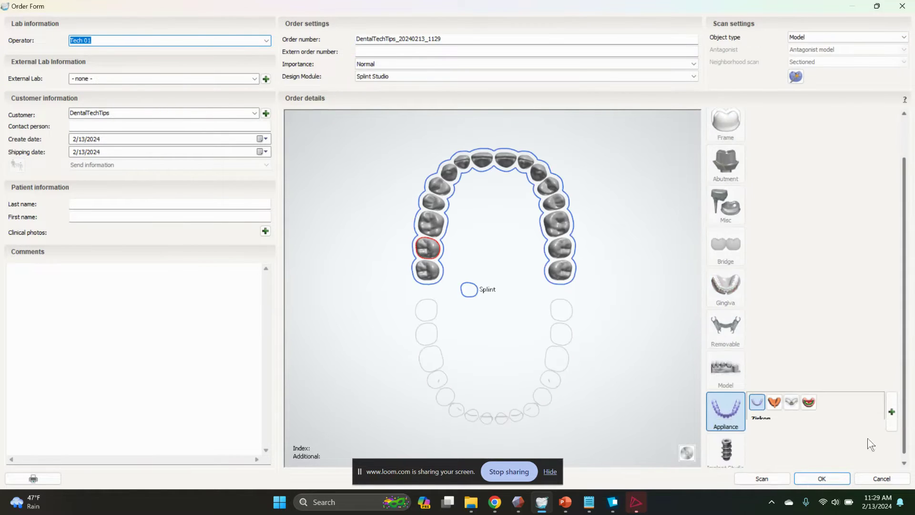
pyautogui.click(773, 405)
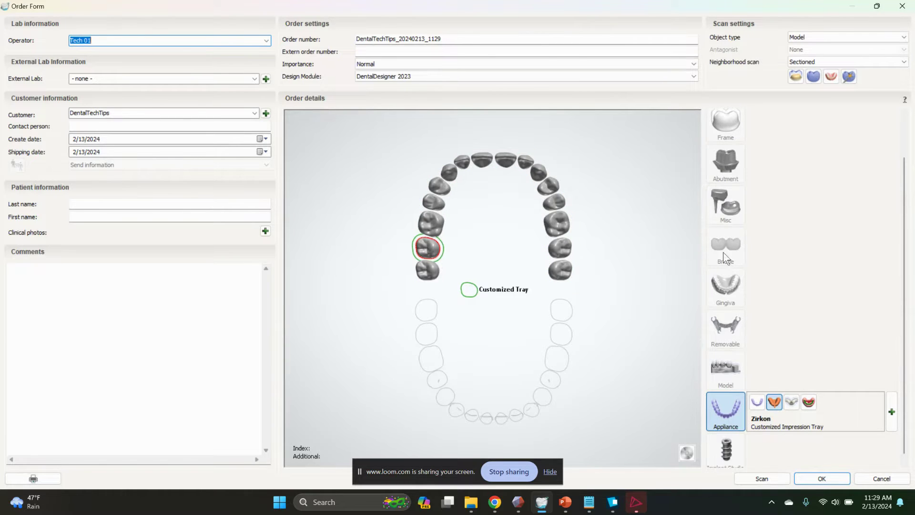
pyautogui.click(801, 38)
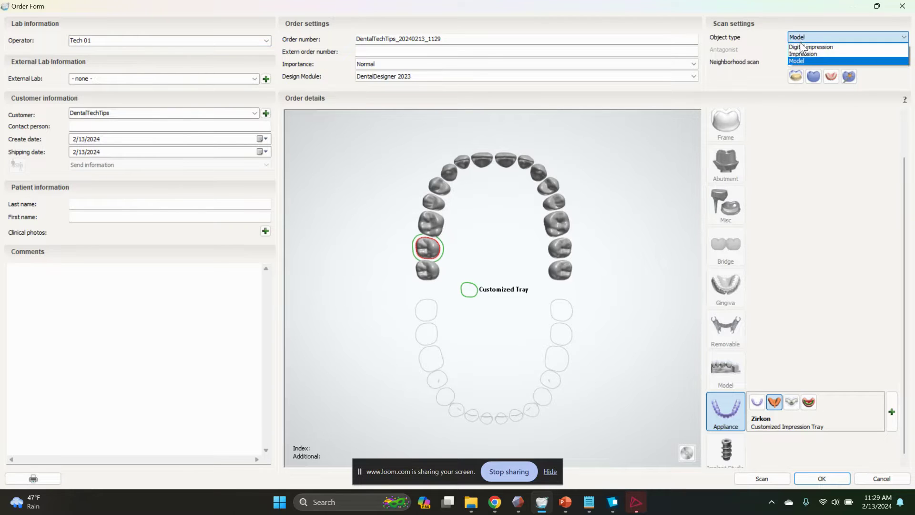
pyautogui.click(801, 48)
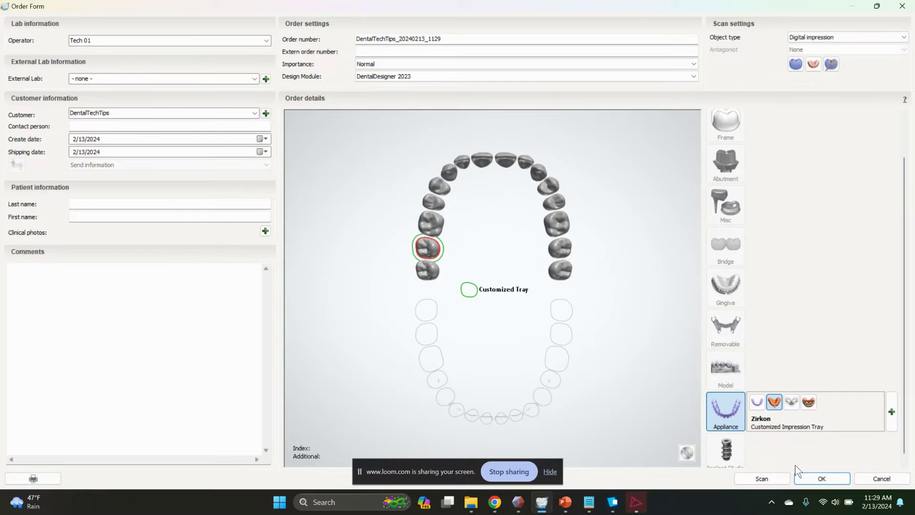
pyautogui.click(816, 480)
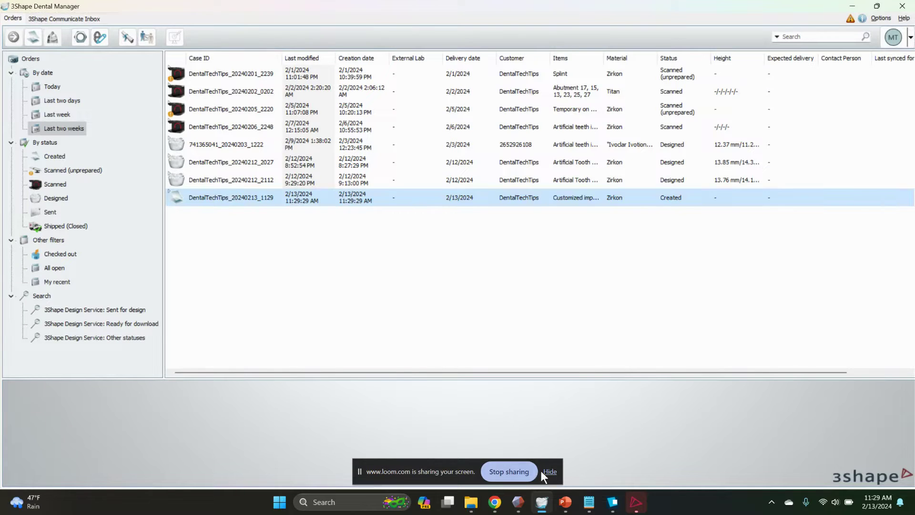
# - Import Raw Preparation scan.dcm into the new order and launch it in Dental Designer
pyautogui.rightClick(402, 196)
pyautogui.click(426, 207)
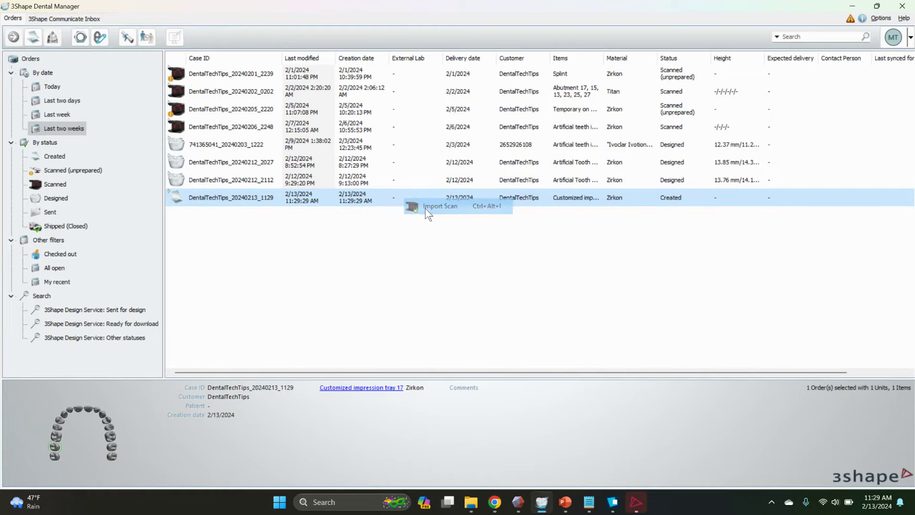
pyautogui.scroll(-3, 362, 210)
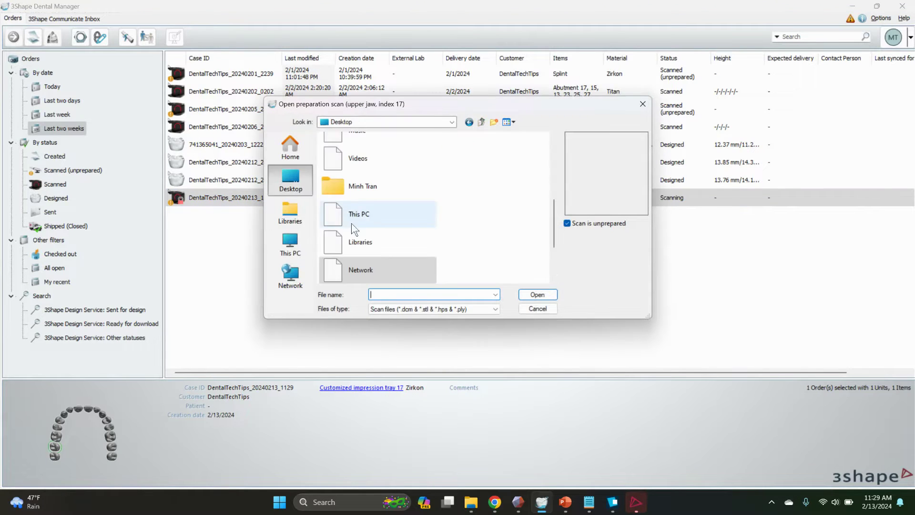
pyautogui.scroll(-3, 375, 247)
pyautogui.click(422, 263)
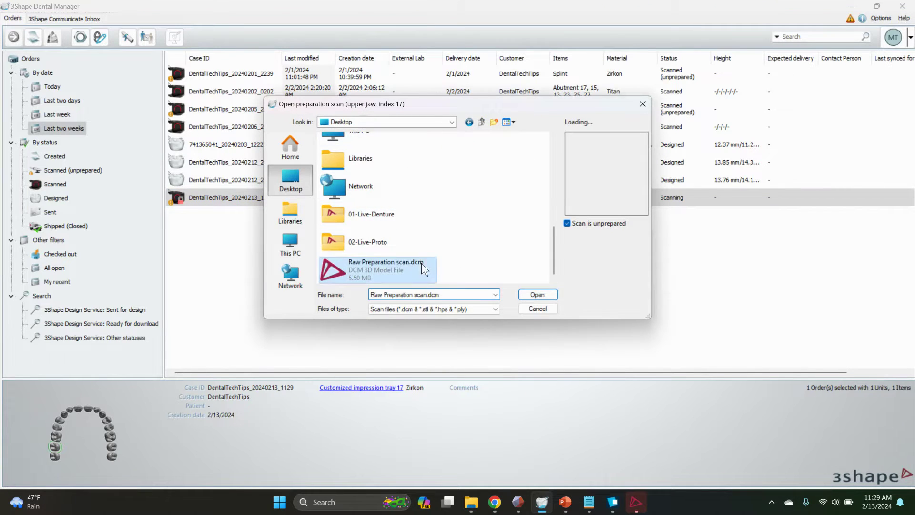
pyautogui.click(548, 295)
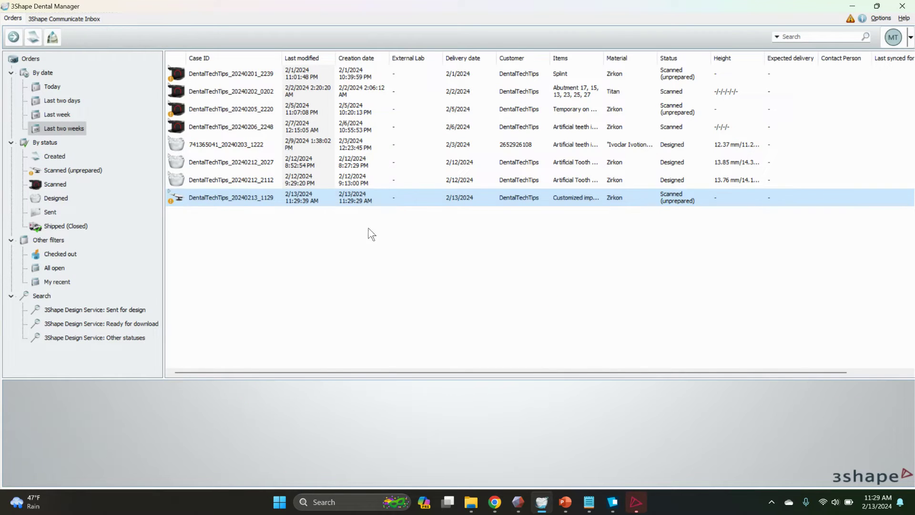
pyautogui.rightClick(339, 193)
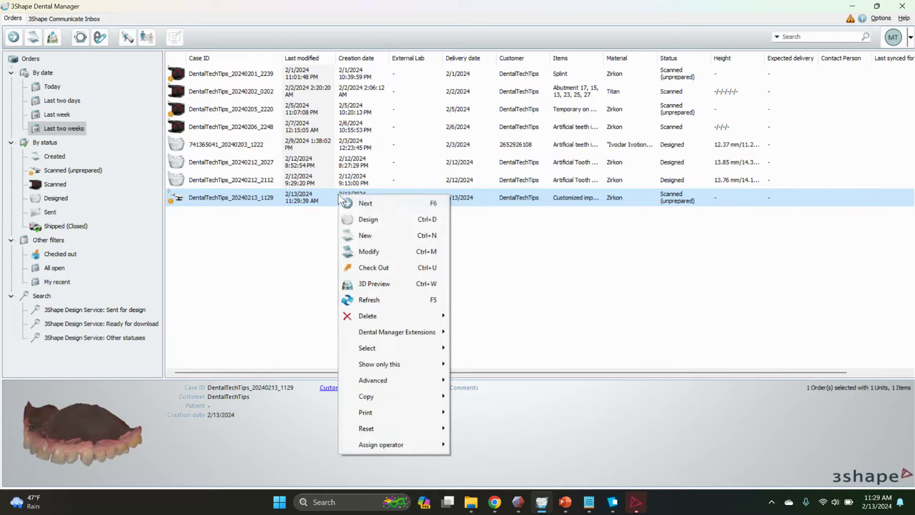
pyautogui.click(361, 222)
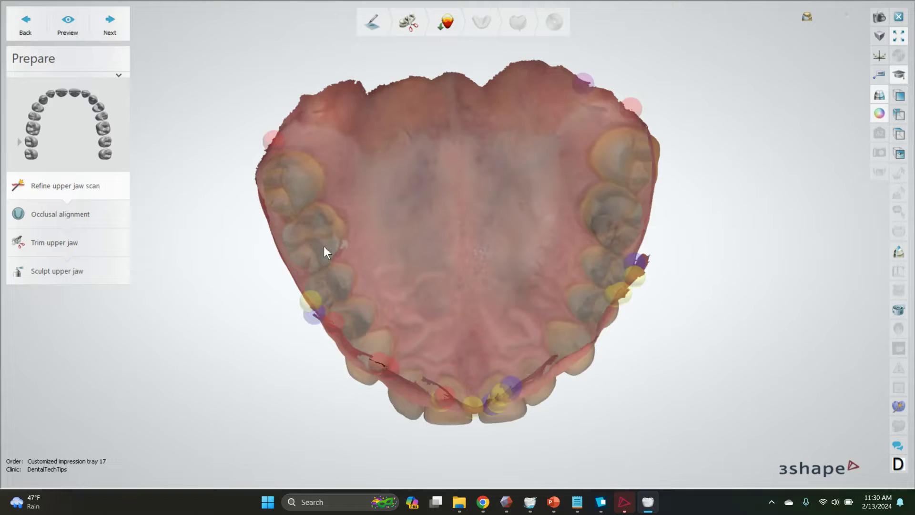
# - Refine the upper jaw scan with all refinement options selected
pyautogui.click(33, 316)
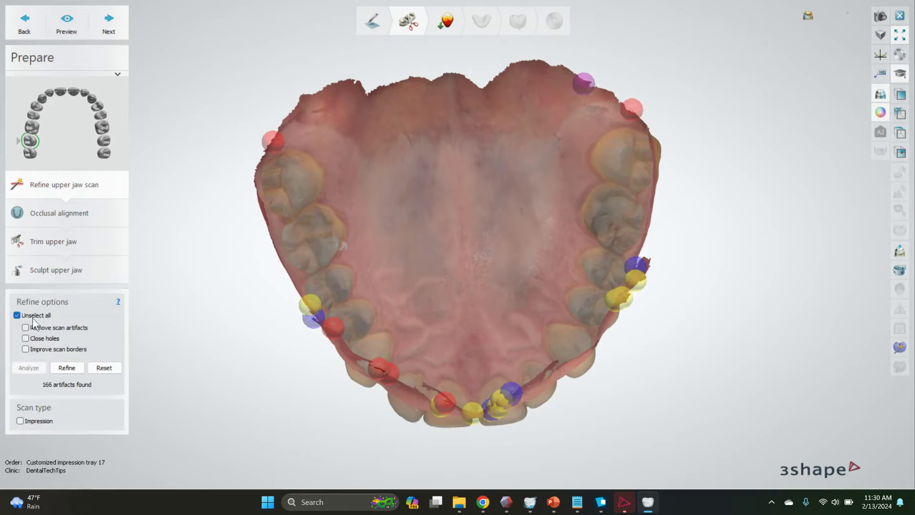
pyautogui.click(67, 368)
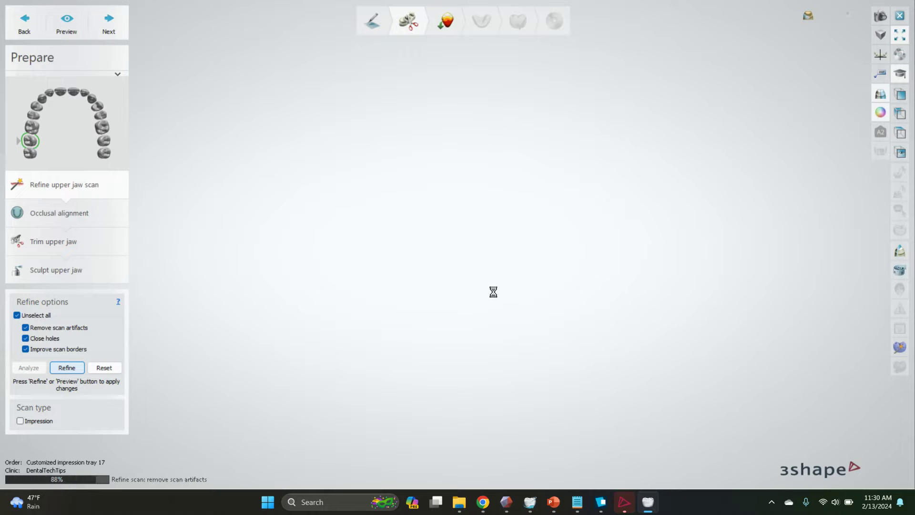
pyautogui.moveTo(493, 289); pyautogui.dragTo(506, 225, button='right')
# - Set the occlusal plane from points on the left molar, front incisors and right molar
pyautogui.click(445, 21)
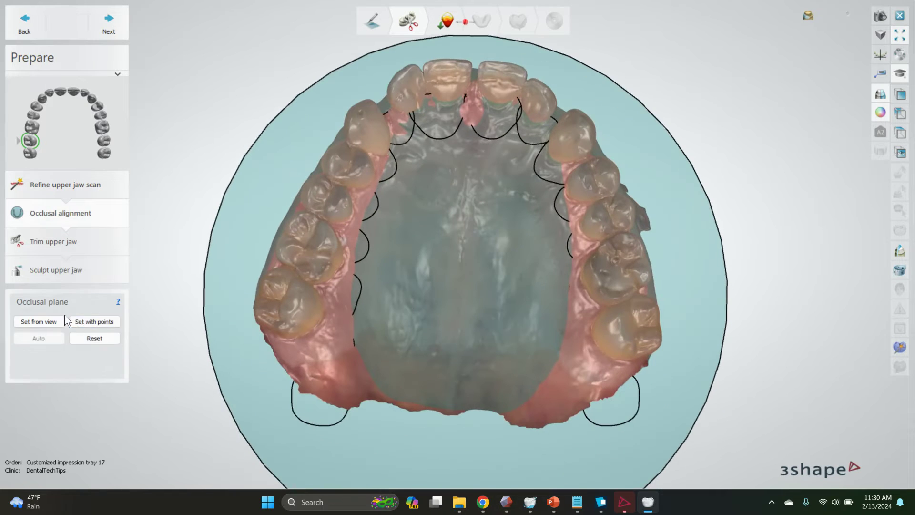
pyautogui.click(94, 322)
pyautogui.click(283, 294)
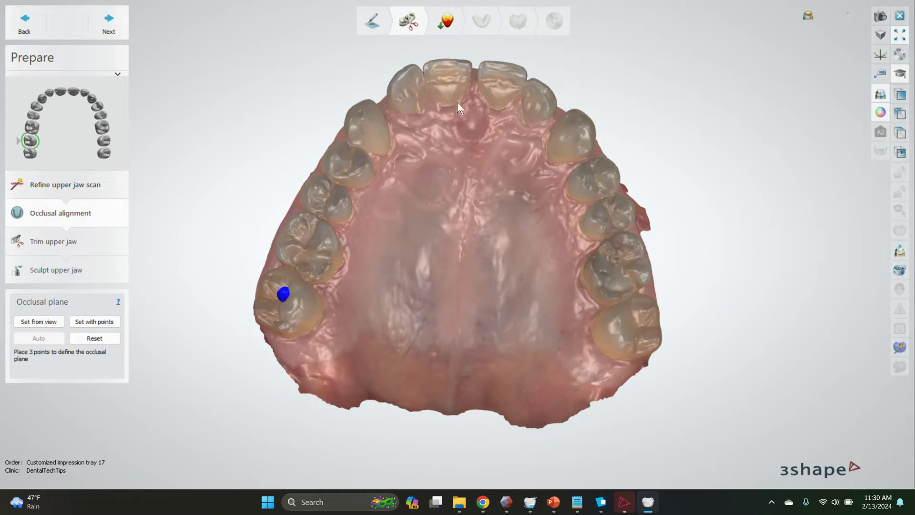
pyautogui.click(468, 65)
pyautogui.click(632, 325)
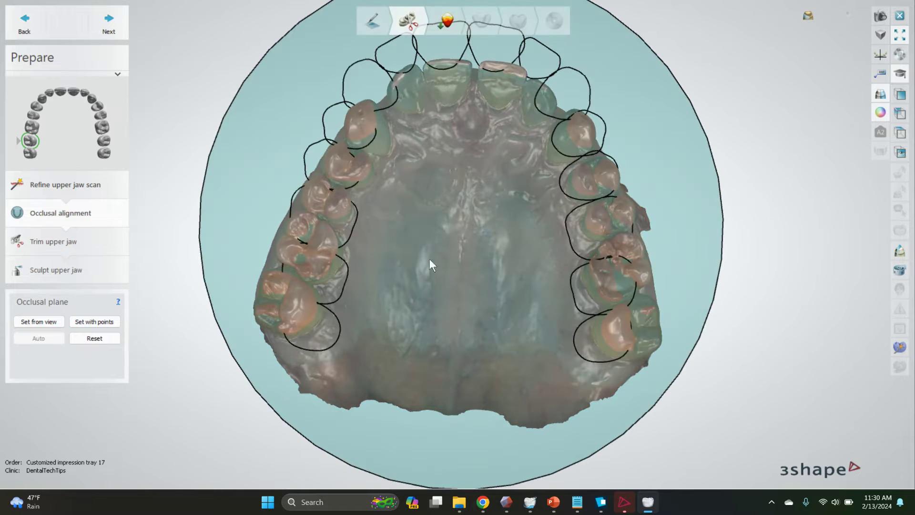
pyautogui.click(452, 22)
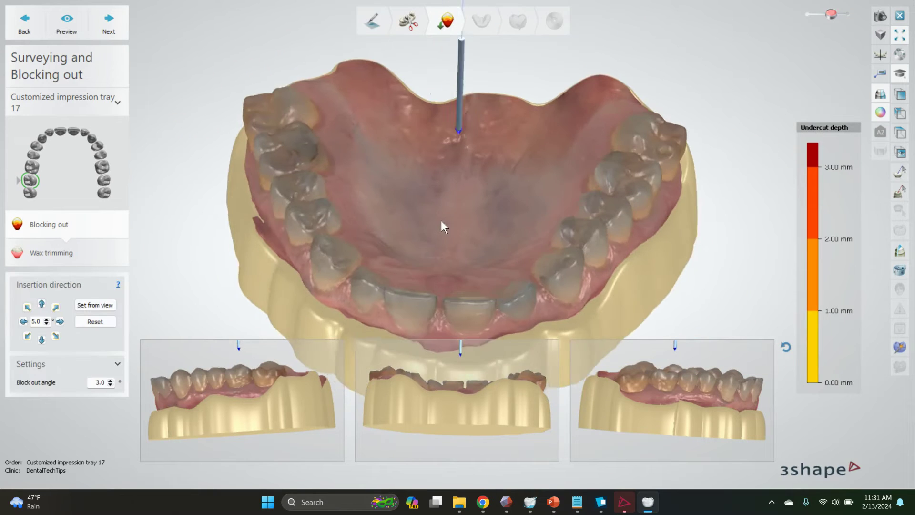
# - Change the block out angle from 3.0 to 0 and recompute the wax block-out
pyautogui.moveTo(441, 221); pyautogui.dragTo(448, 205, button='right')
pyautogui.moveTo(213, 279); pyautogui.dragTo(455, 192, button='right')
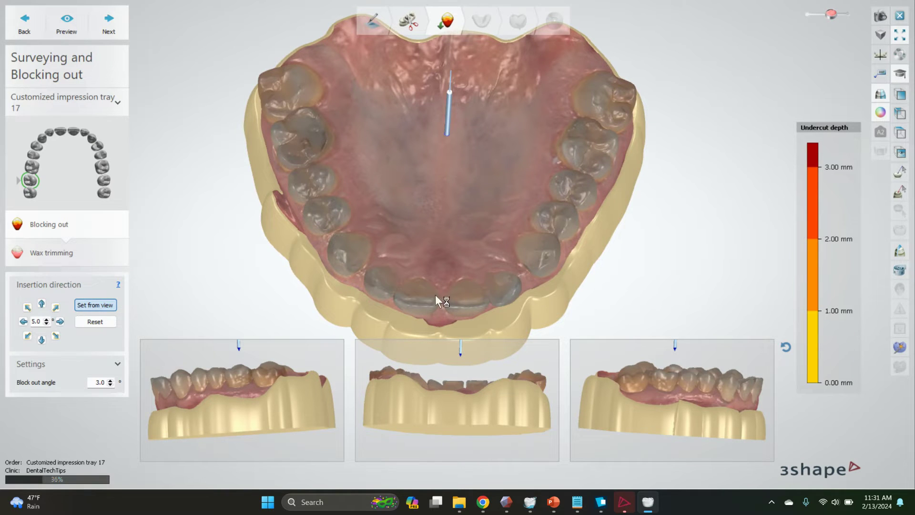
pyautogui.moveTo(364, 263); pyautogui.dragTo(428, 229, button='right')
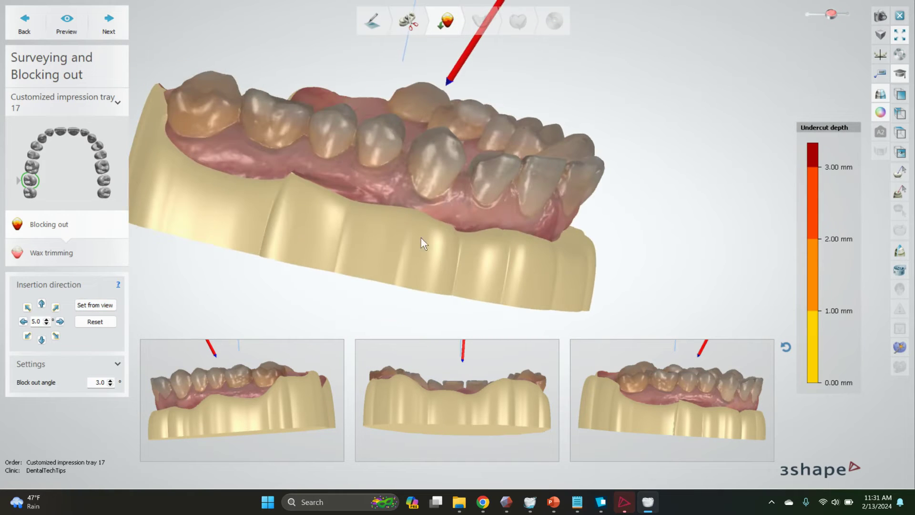
pyautogui.doubleClick(97, 384)
pyautogui.write('0')
pyautogui.click(41, 254)
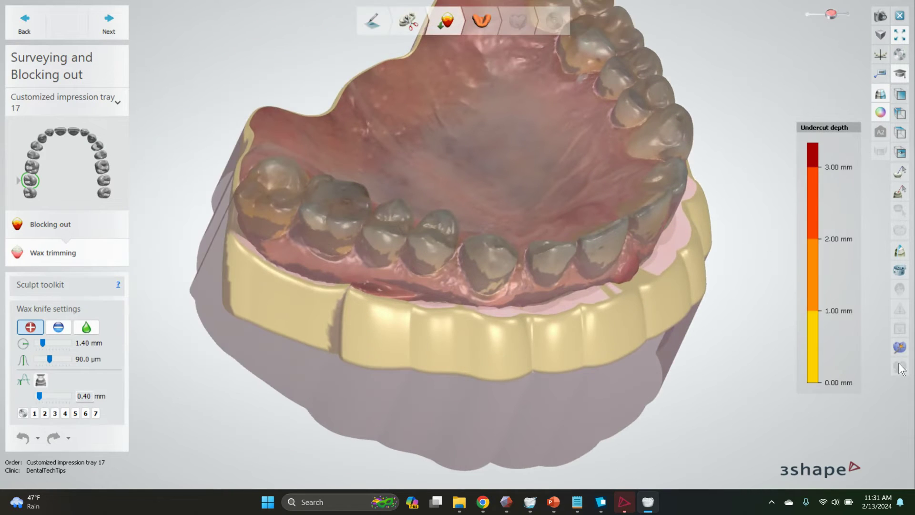
# - Save the blocked-out model as STL 'blockout' on the Desktop, keeping additional information
pyautogui.click(900, 347)
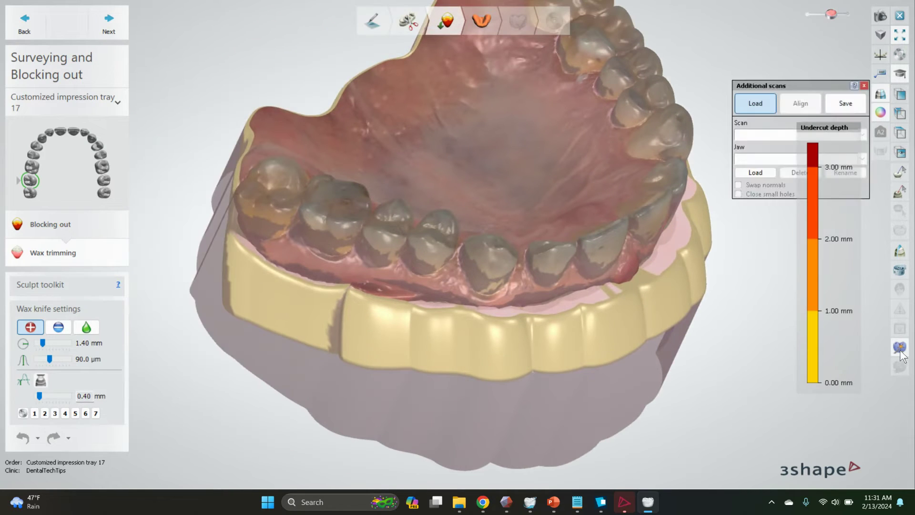
pyautogui.click(839, 105)
pyautogui.moveTo(625, 388); pyautogui.dragTo(516, 208, button='right')
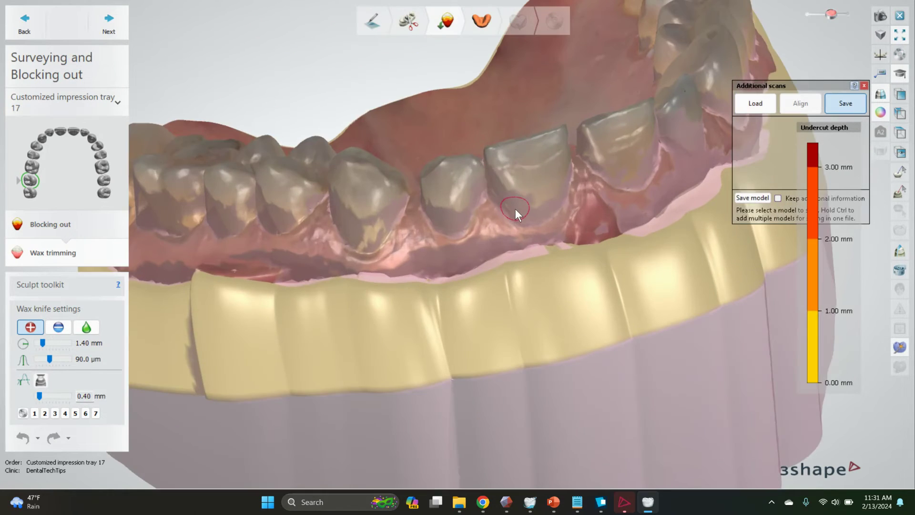
pyautogui.click(778, 198)
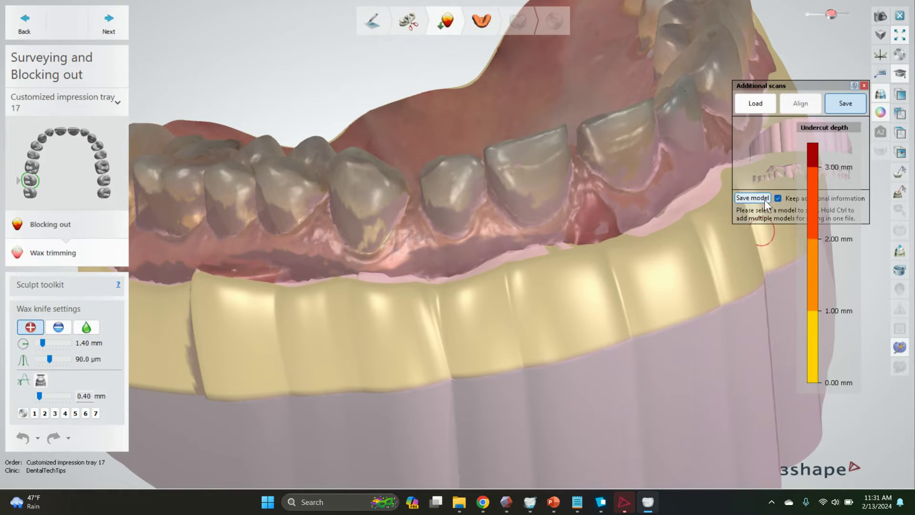
pyautogui.click(256, 155)
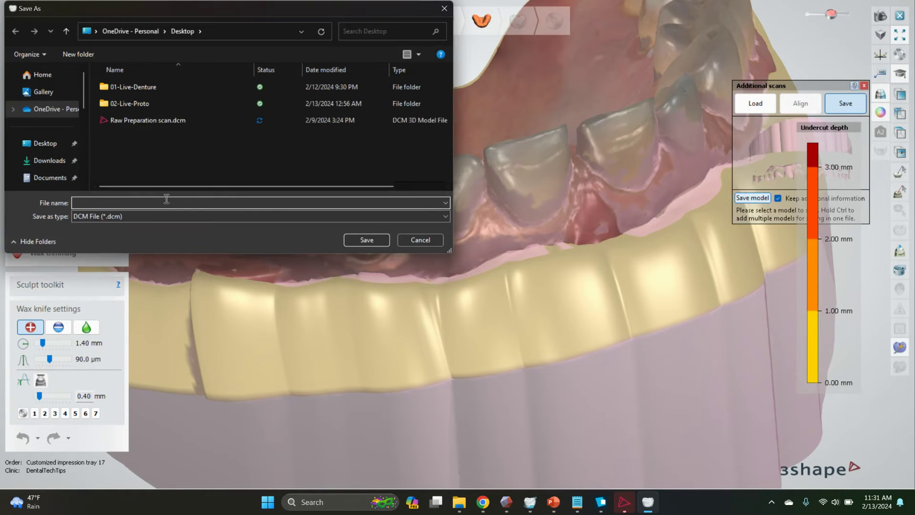
pyautogui.write('blockout')
pyautogui.click(173, 215)
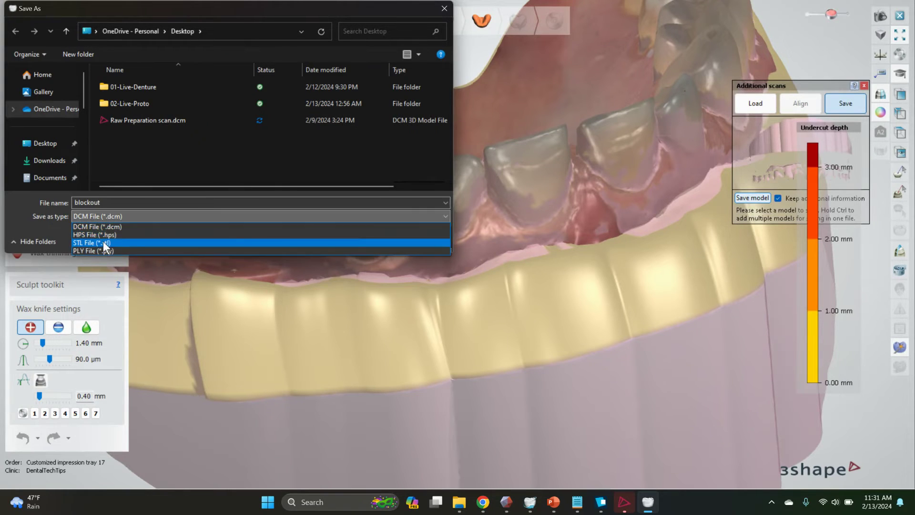
pyautogui.click(117, 253)
pyautogui.click(351, 241)
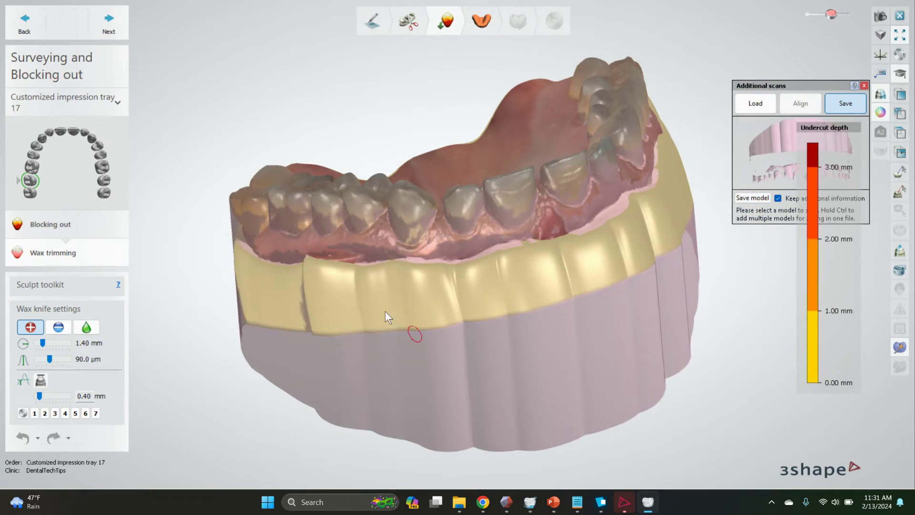
pyautogui.moveTo(386, 311); pyautogui.dragTo(460, 333, button='right')
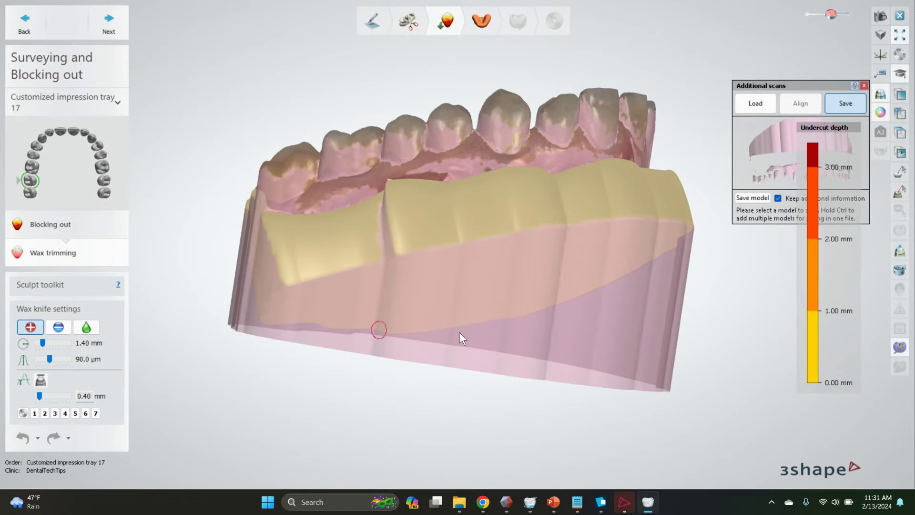
pyautogui.moveTo(586, 228); pyautogui.dragTo(580, 232, button='right')
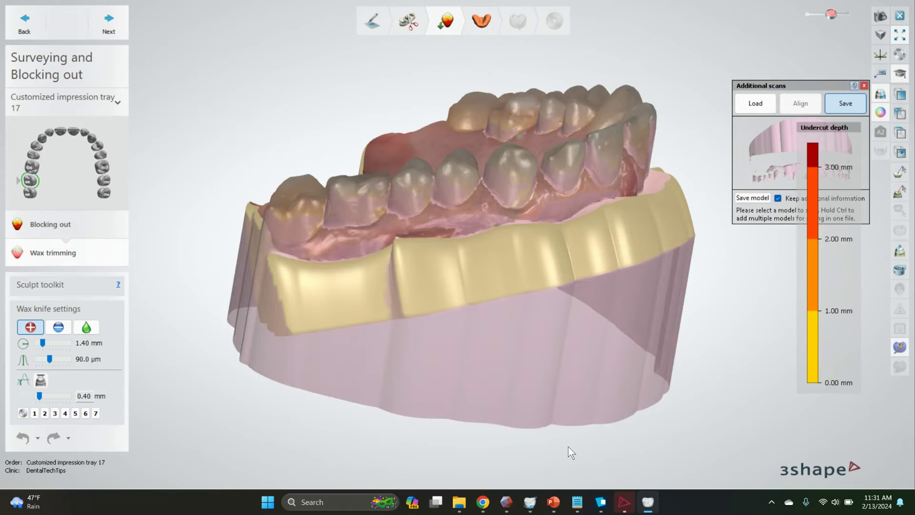
# - Check Meshmixer's accepted import file types, then cancel the Import dialog
pyautogui.moveTo(514, 505)
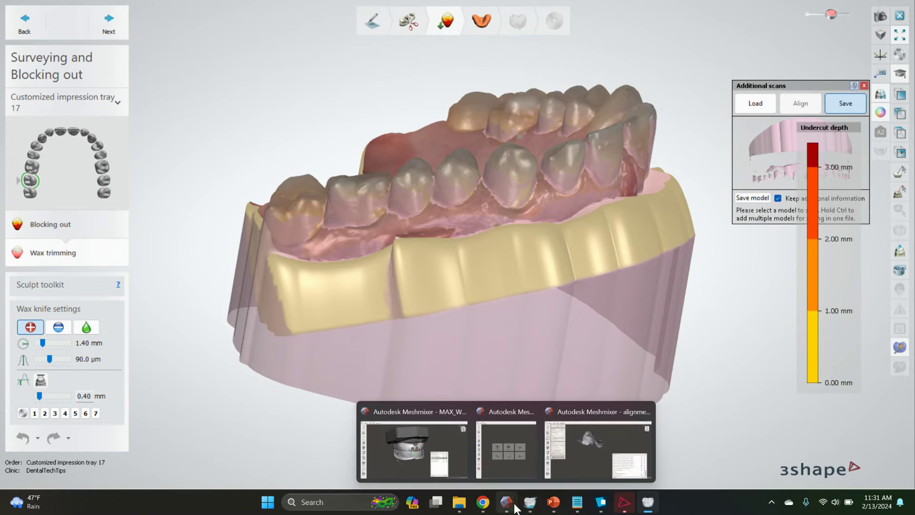
pyautogui.click(519, 454)
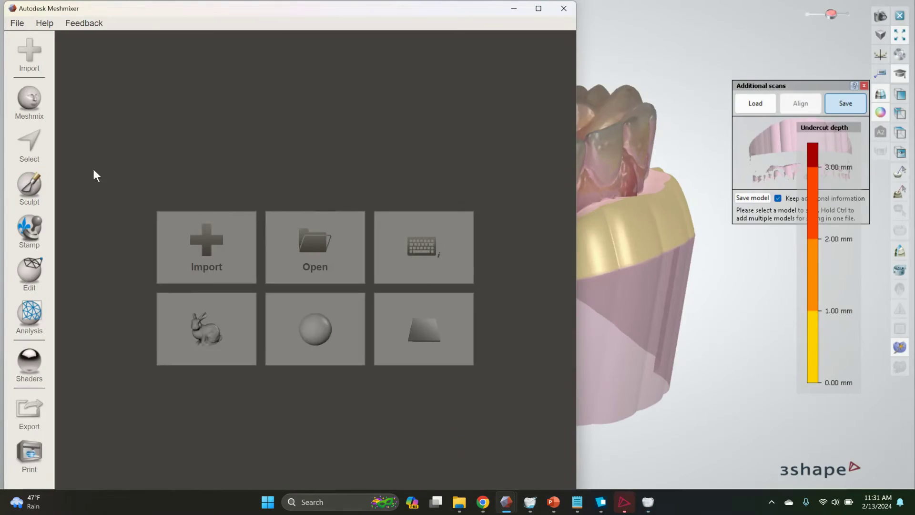
pyautogui.click(213, 260)
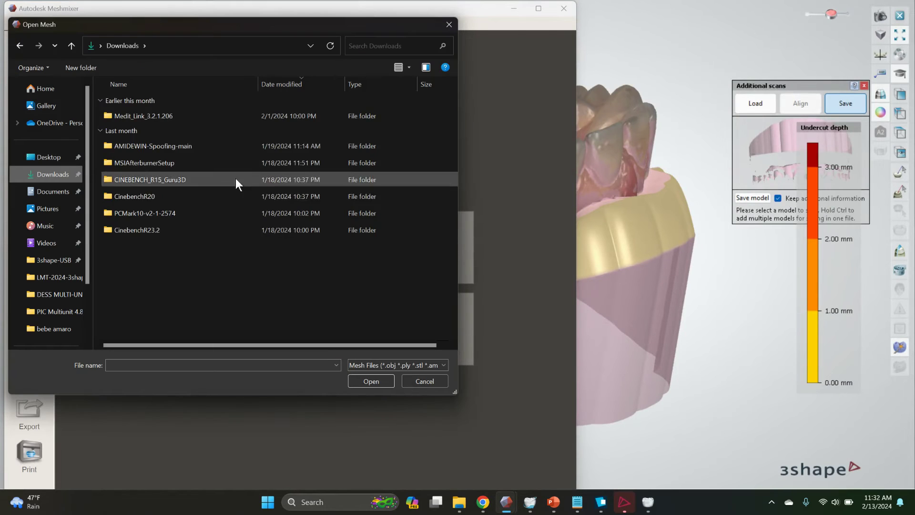
pyautogui.click(374, 365)
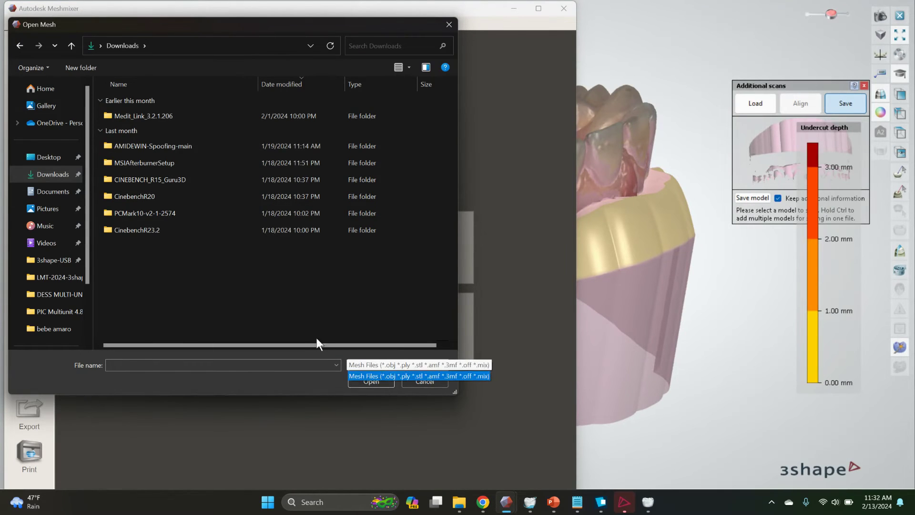
pyautogui.click(412, 383)
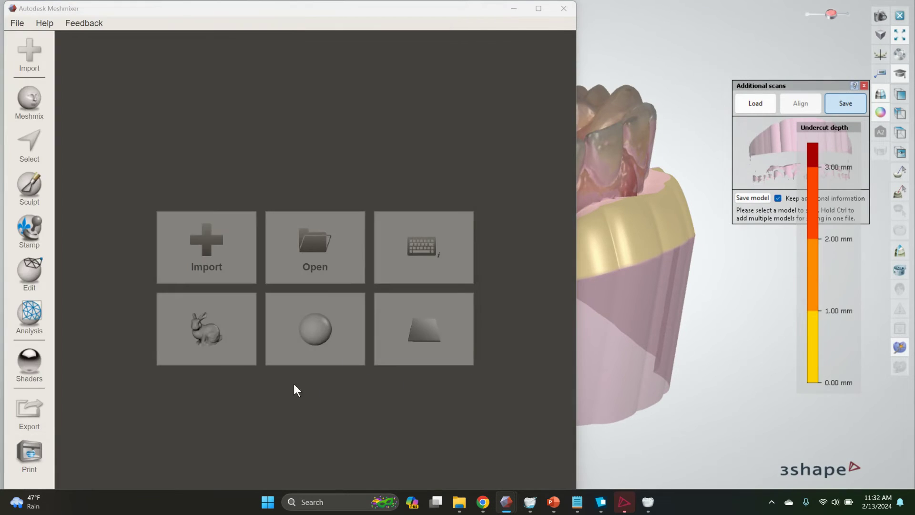
# - Drag blockout.stl from the Desktop folder in File Explorer into Meshmixer
pyautogui.click(459, 502)
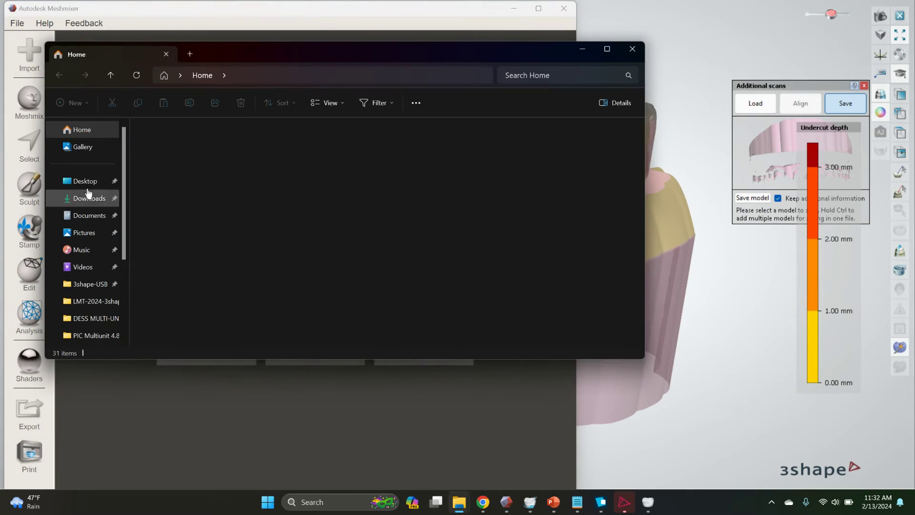
pyautogui.click(85, 181)
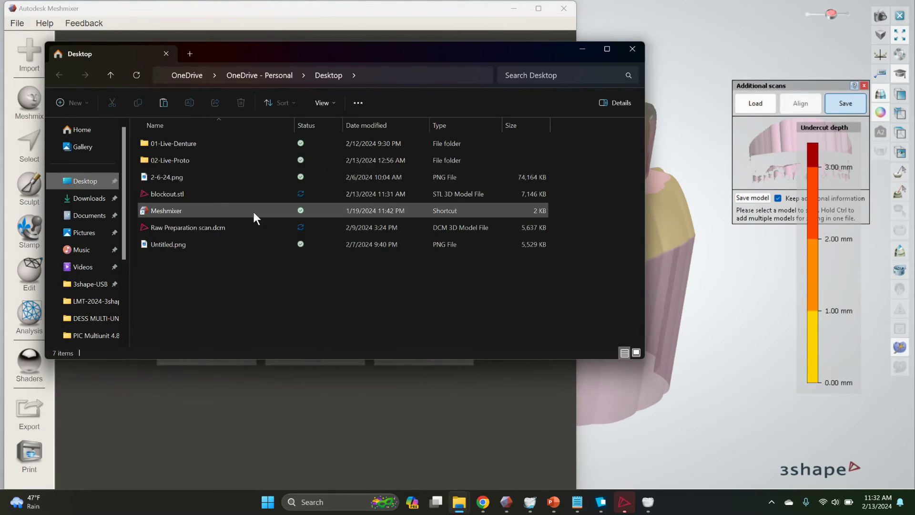
pyautogui.click(165, 196)
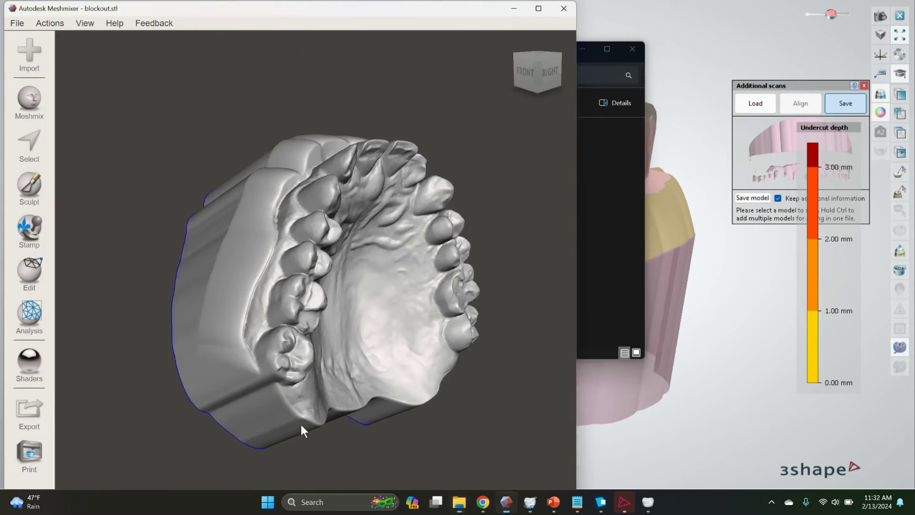
pyautogui.moveTo(302, 425); pyautogui.dragTo(320, 215, button='right')
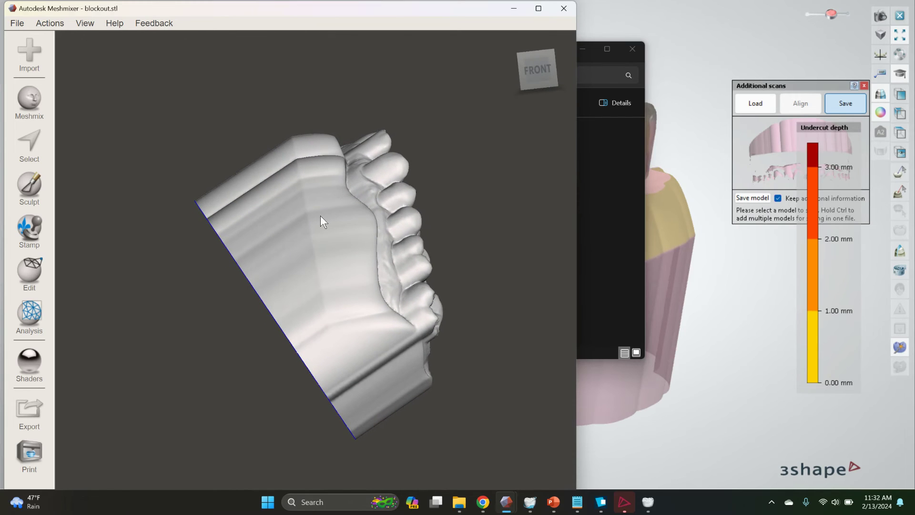
# - Plane-cut the model along its base, discarding the excess with Remeshed Fill, and maximize Meshmixer
pyautogui.click(39, 277)
pyautogui.click(117, 161)
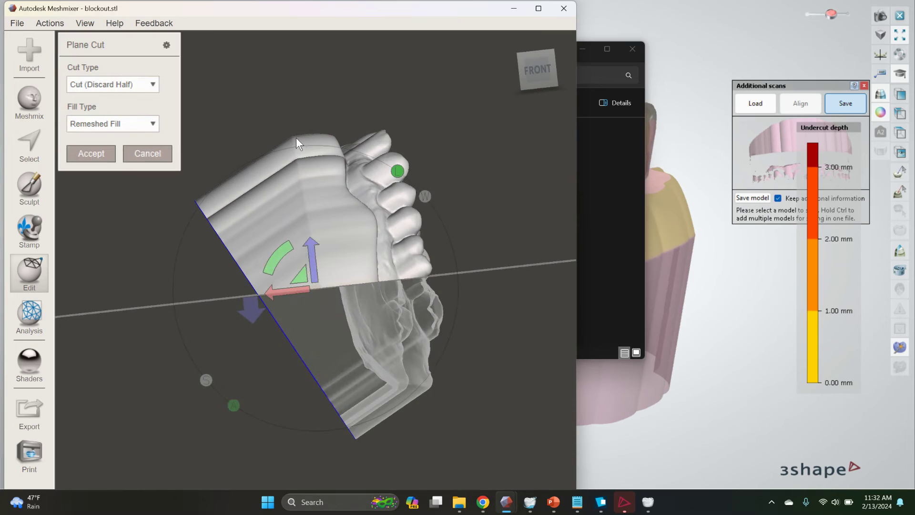
pyautogui.moveTo(295, 148); pyautogui.dragTo(367, 479)
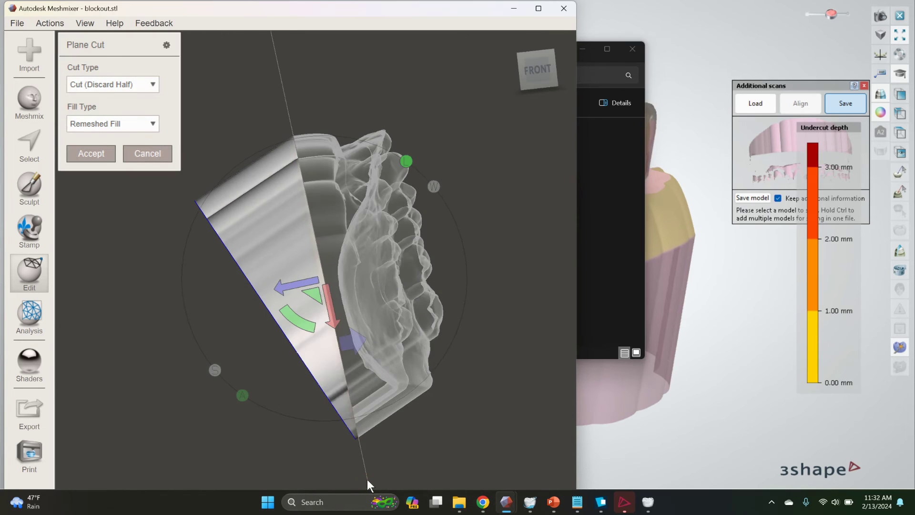
pyautogui.moveTo(345, 346); pyautogui.dragTo(407, 235, button='right')
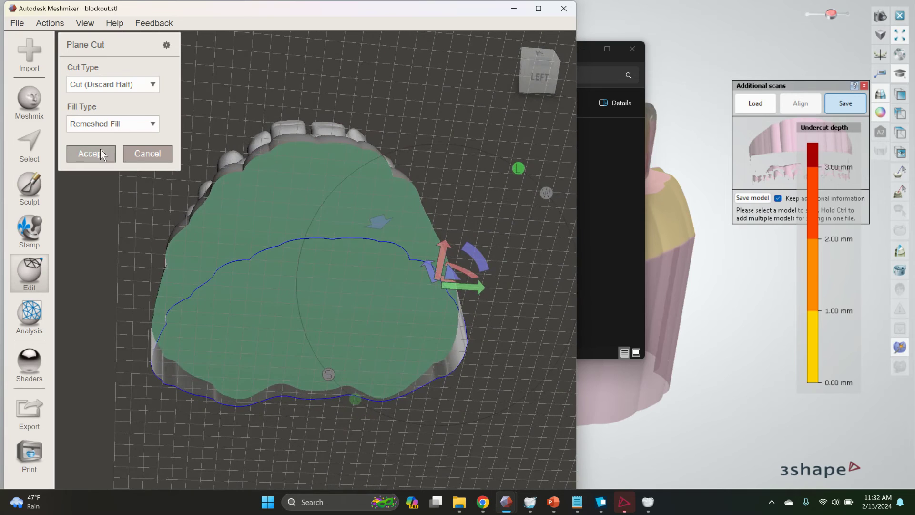
pyautogui.click(102, 153)
pyautogui.moveTo(265, 177); pyautogui.dragTo(460, 191, button='right')
pyautogui.click(538, 8)
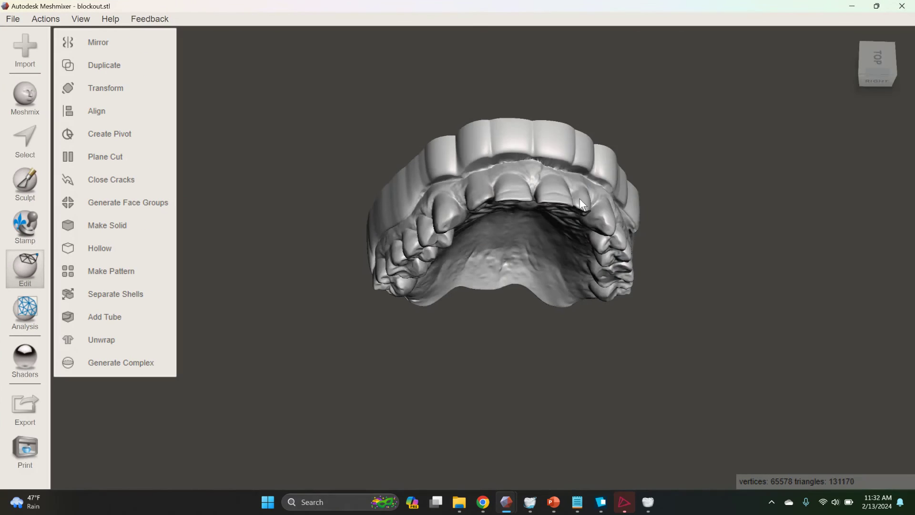